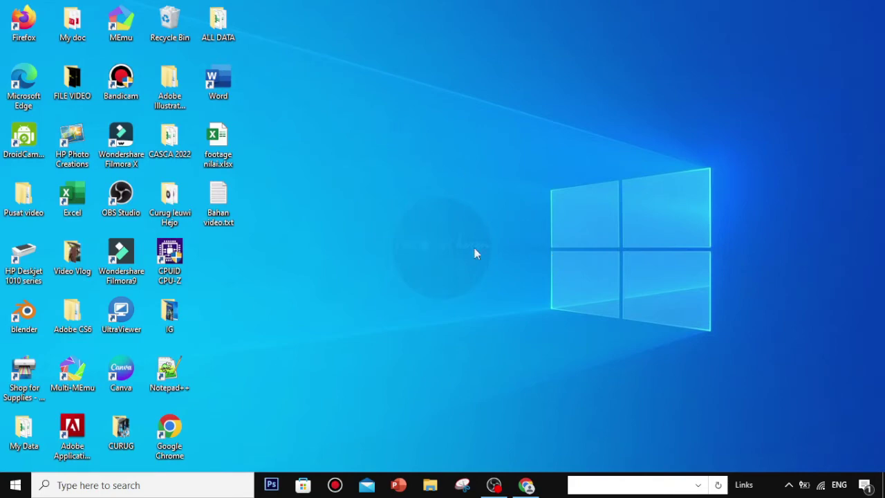
Step: Switch to Google Chrome and search the web for "download typing master"
left_click(526, 485)
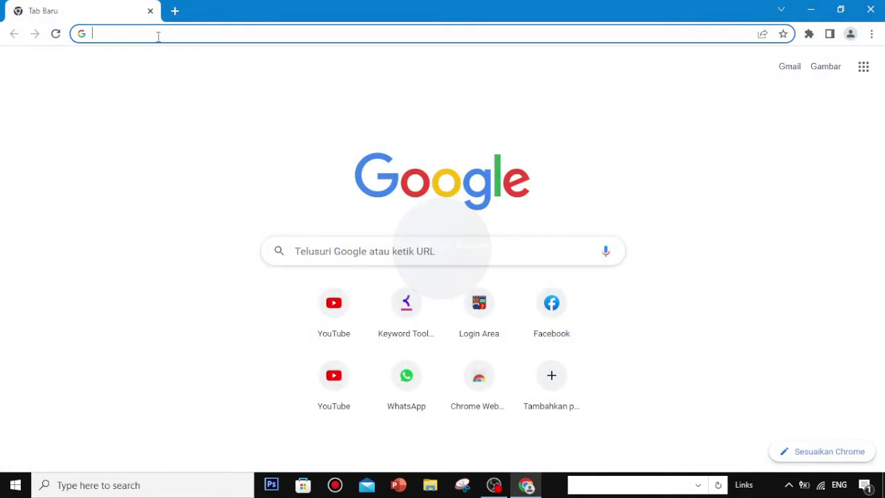
type("dow")
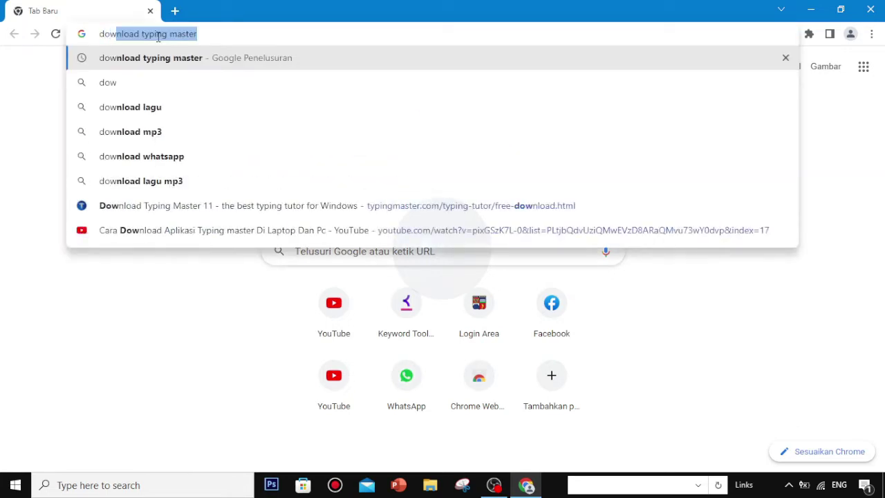
left_click(205, 35)
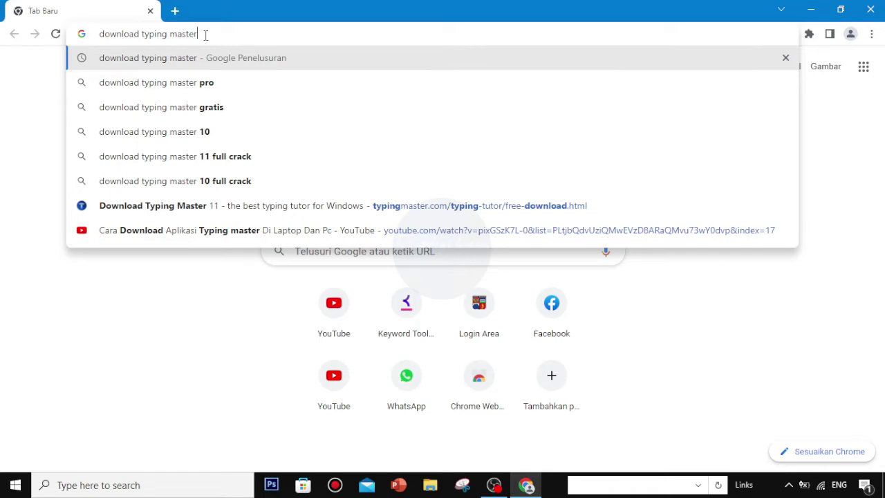
key("Return")
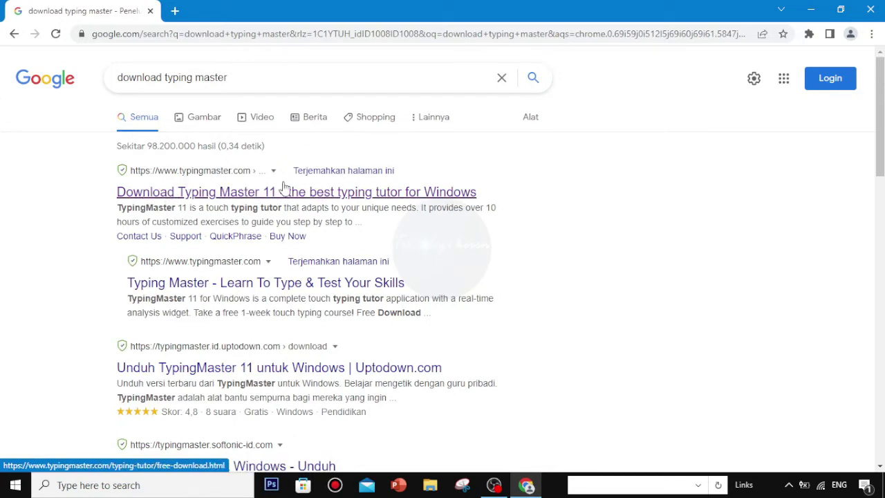
Step: Open the typingmaster.com free download page, dismiss the translation offer and download the Typing Master 11 installer
left_click(185, 174)
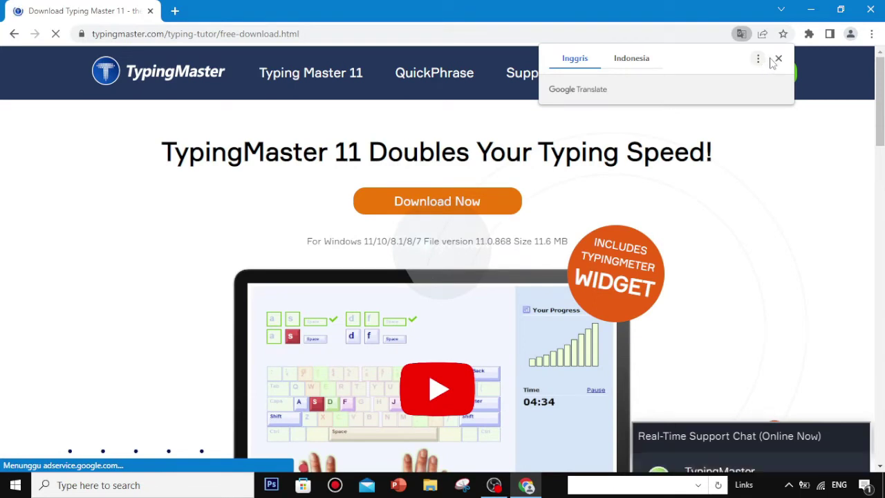
left_click(777, 59)
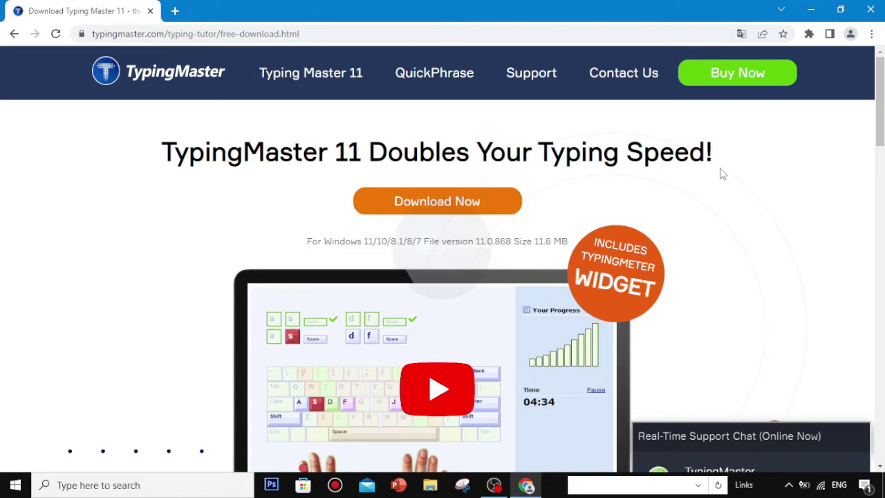
scroll(722, 174, "down", 10)
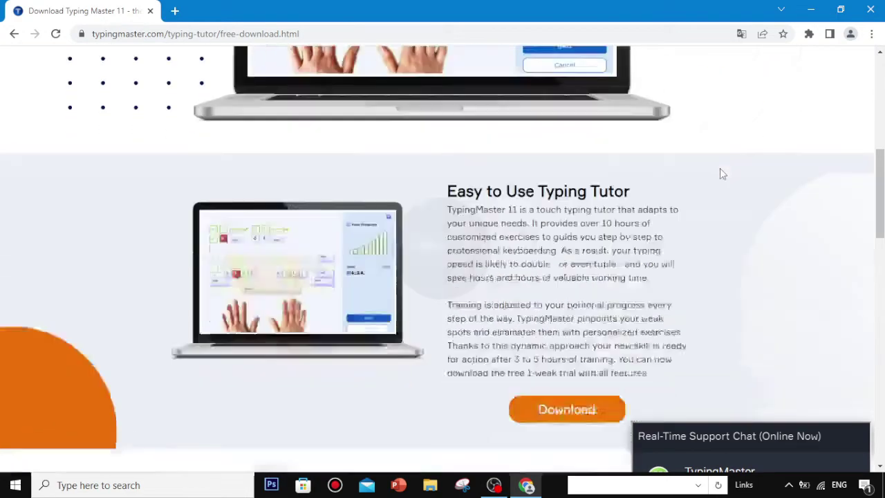
scroll(721, 174, "down", 15)
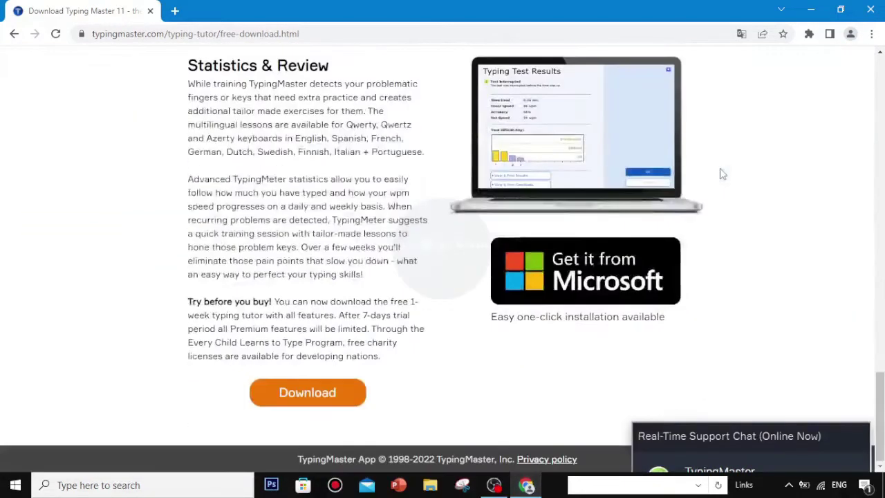
scroll(722, 173, "up", 20)
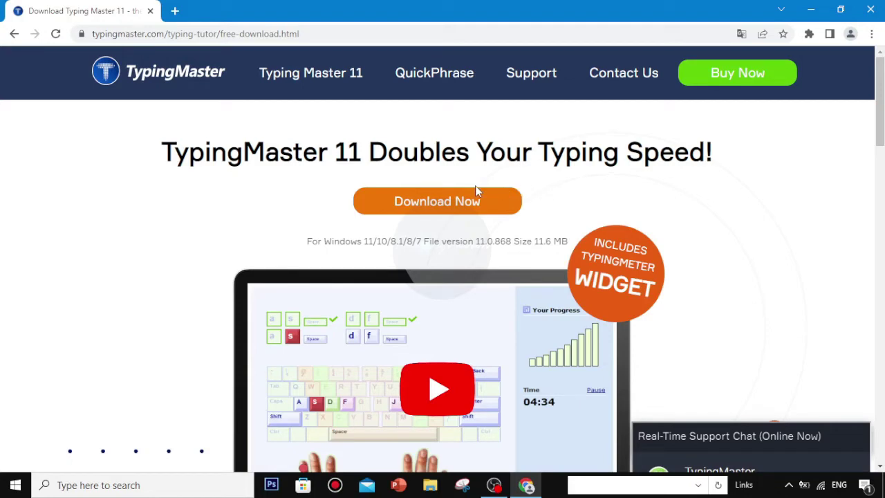
left_click(424, 204)
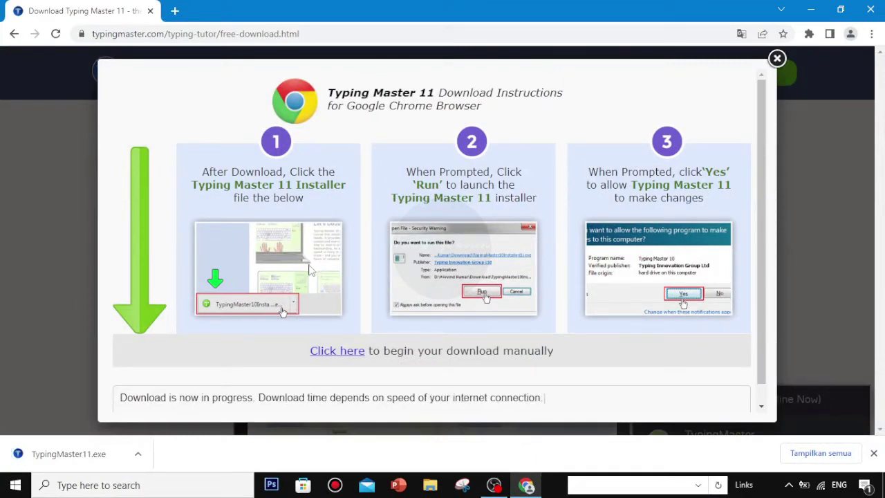
Step: Show the downloaded TypingMaster11.exe in its folder and run it, choosing installation for all users and allowing it to make changes
left_click(139, 454)
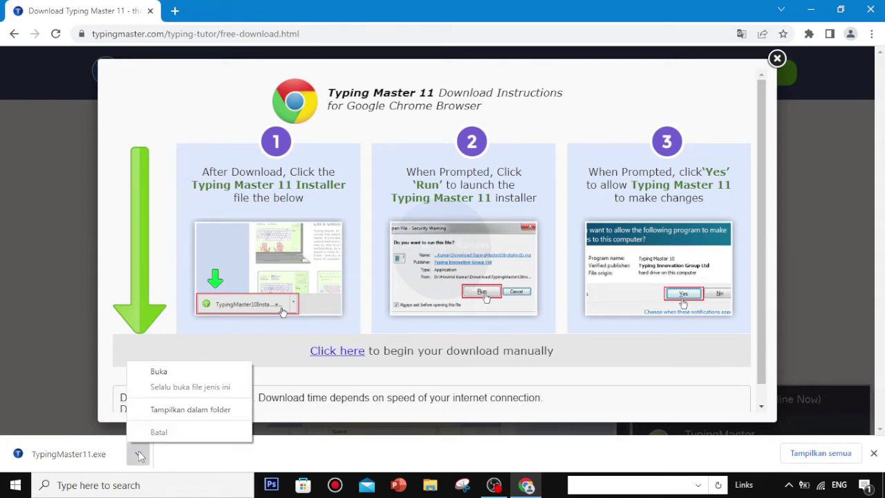
left_click(165, 413)
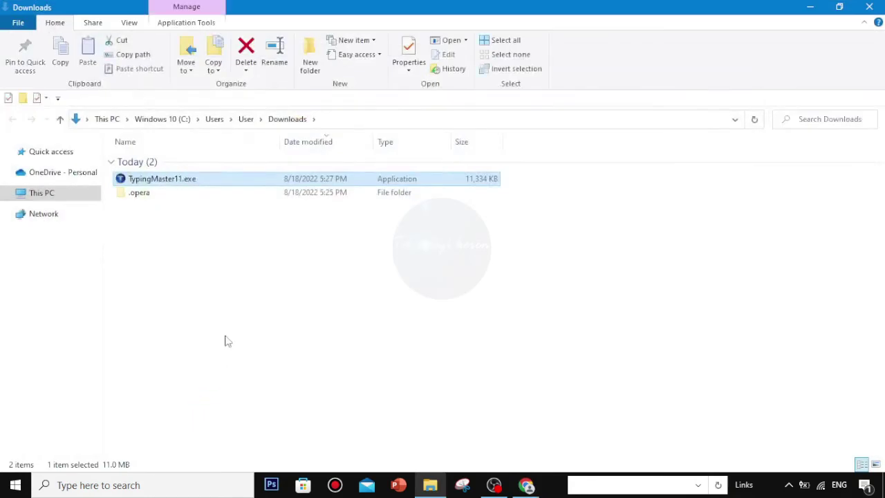
double_click(200, 178)
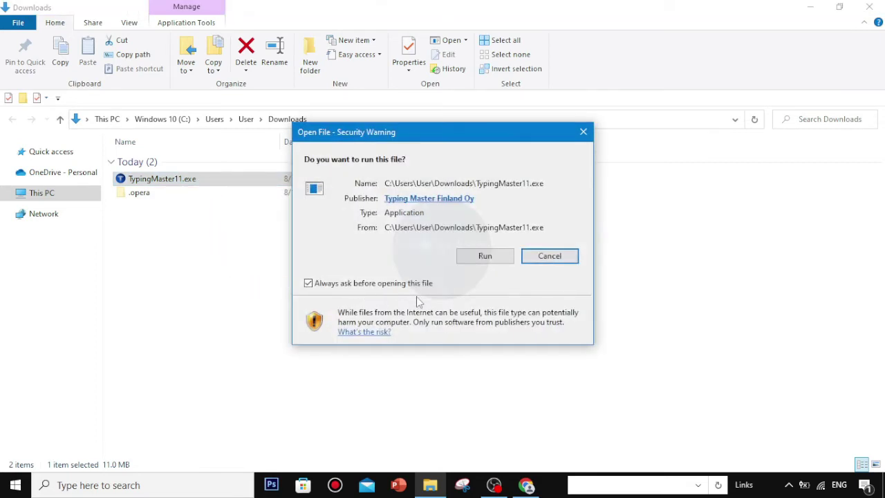
left_click(483, 257)
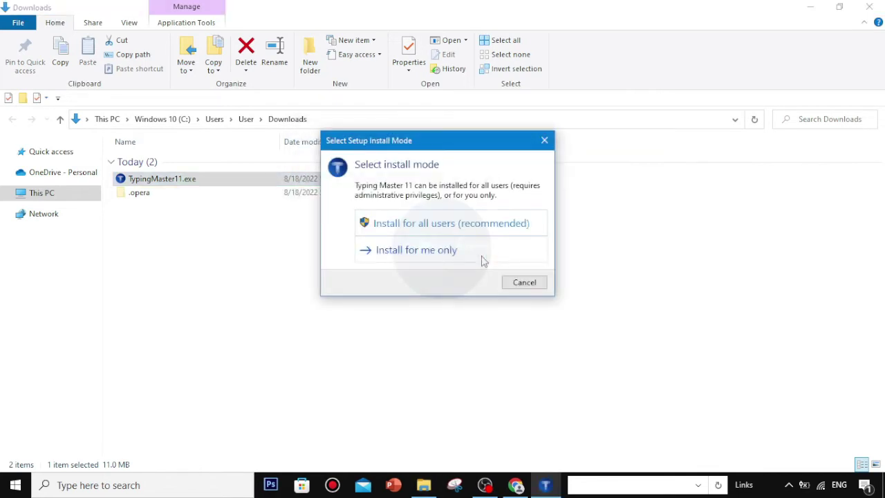
left_click(421, 230)
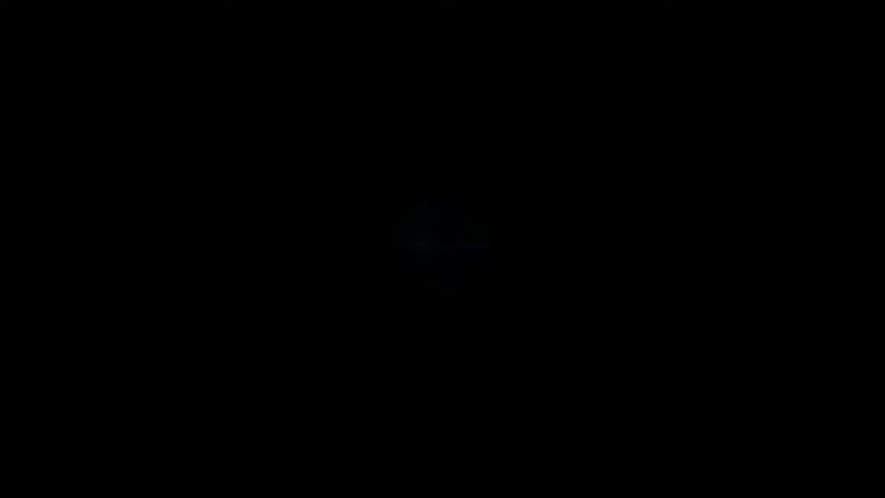
left_click(401, 331)
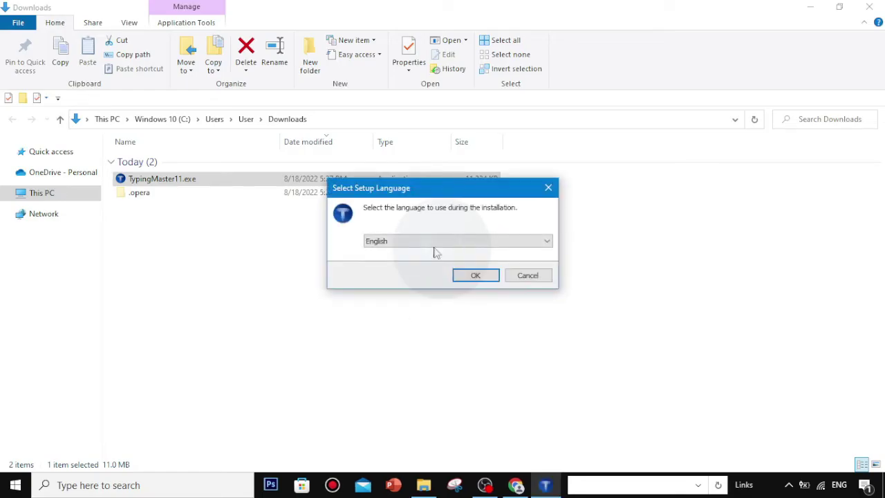
Step: Review the available setup languages and confirm English for the installation
left_click(548, 246)
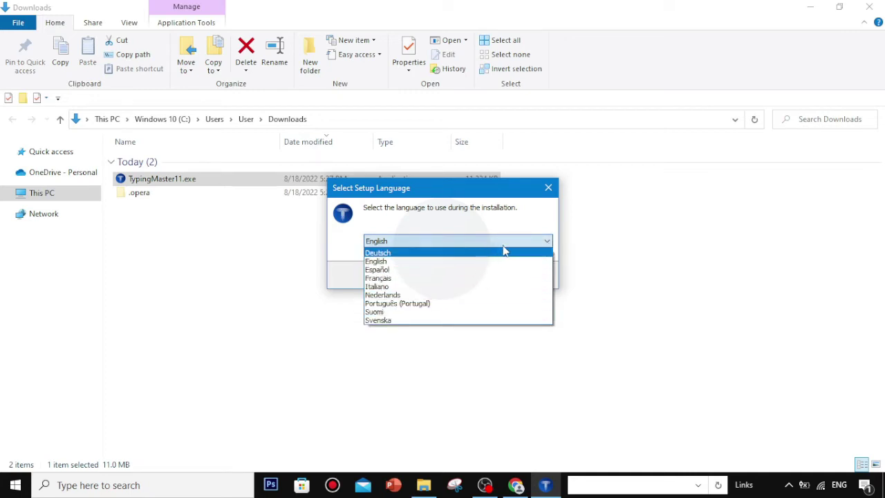
left_click(546, 240)
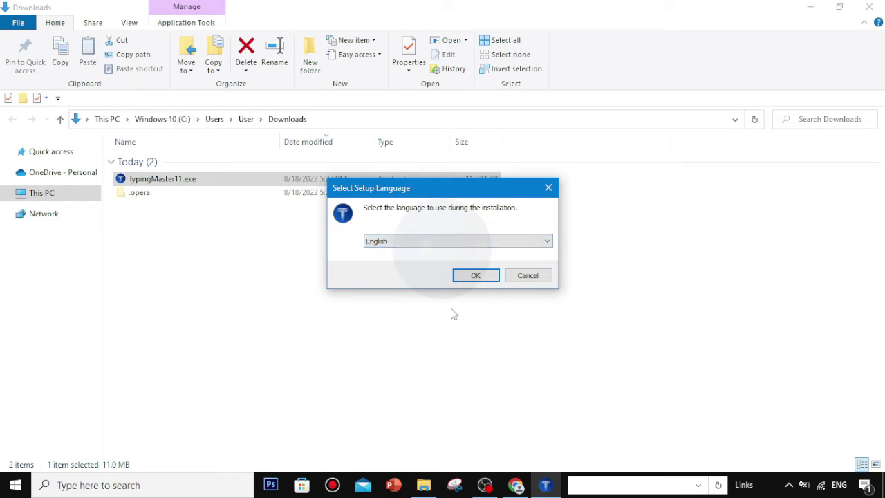
left_click(476, 276)
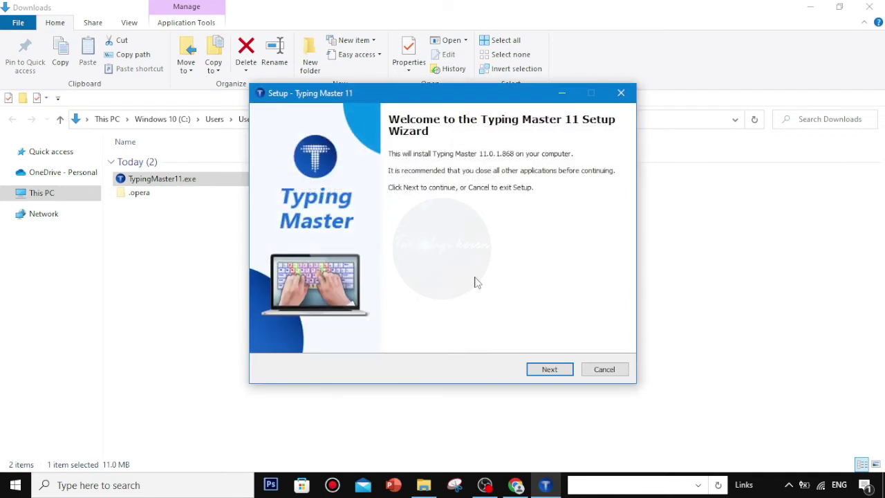
Step: Close the Downloads folder and browser windows, and continue past the setup wizard's welcome page
left_click(872, 6)
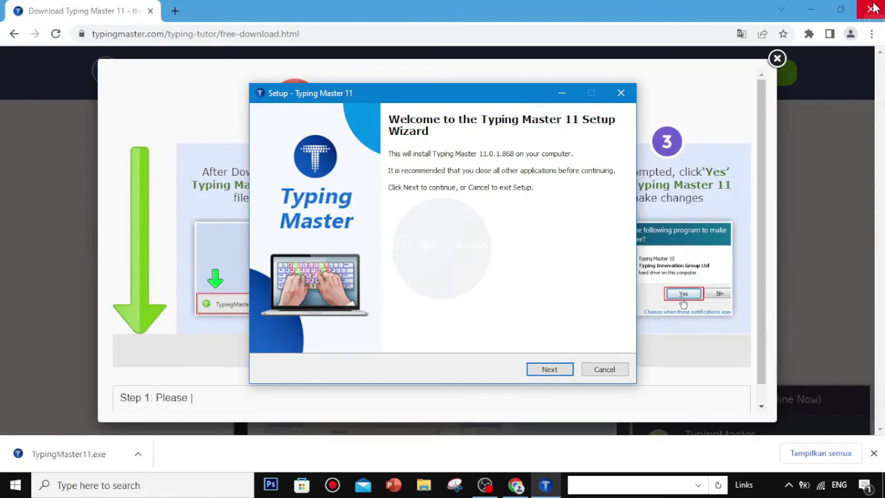
left_click(873, 8)
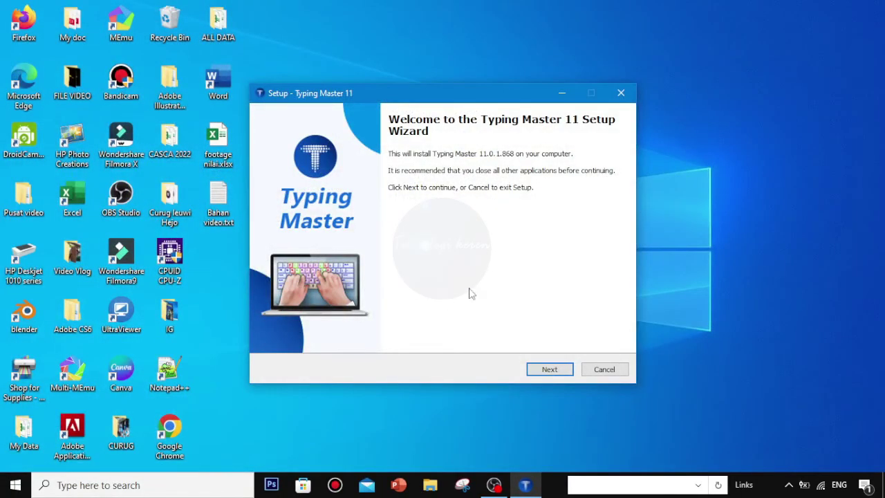
left_click(549, 371)
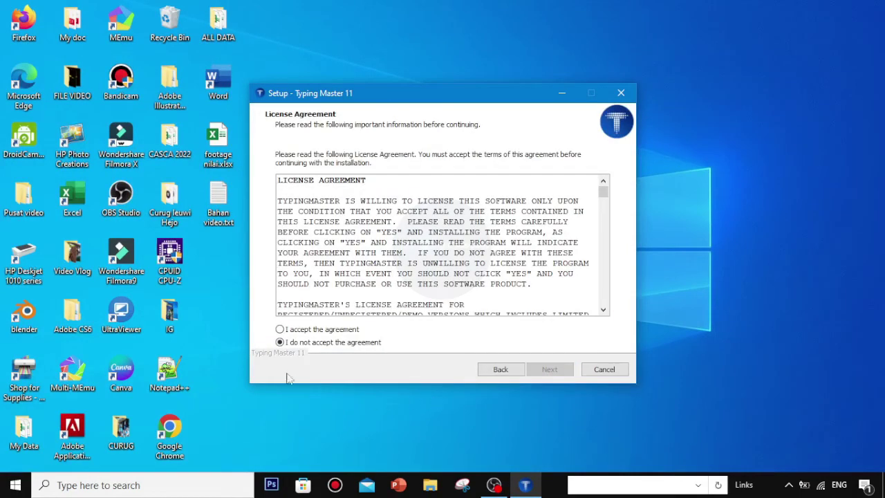
Step: Accept the license agreement and keep C:\Program Files (x86)\TypingMaster11 as the destination folder
left_click(280, 330)
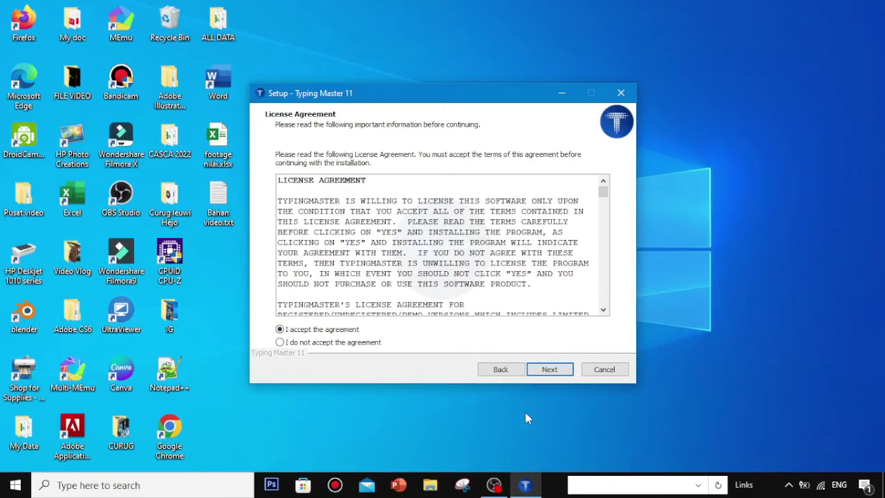
left_click(550, 372)
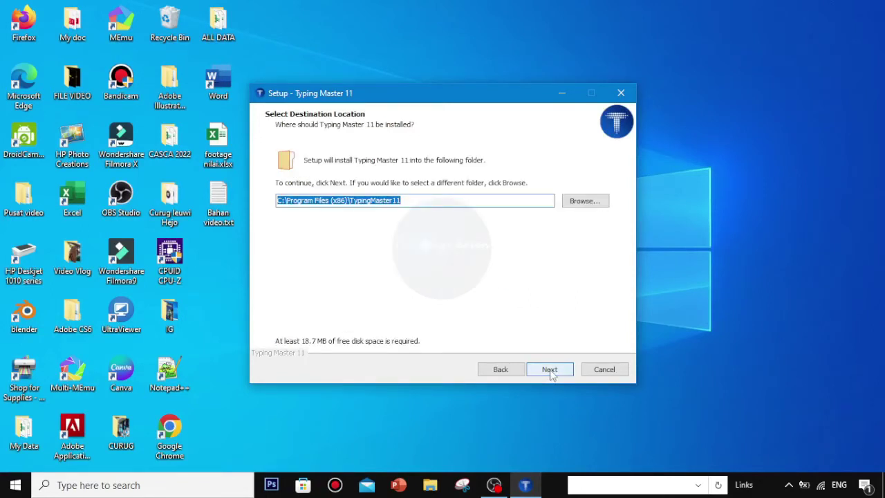
left_click(550, 371)
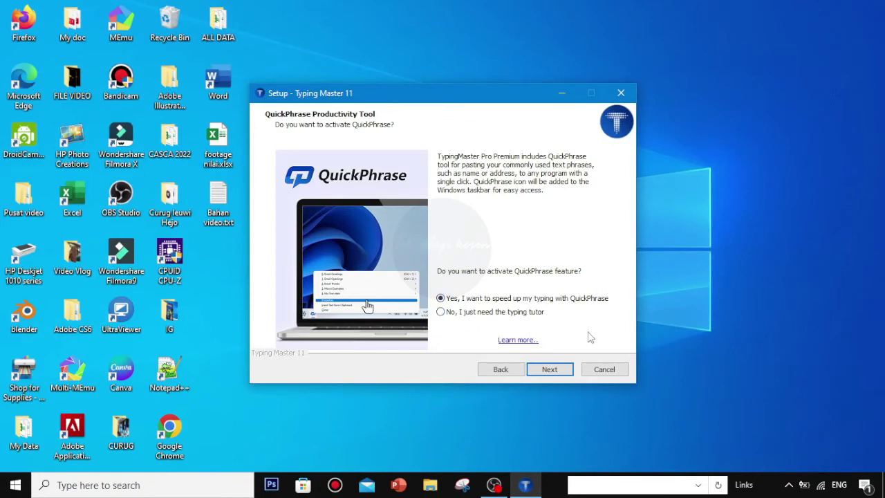
Step: Install Typing Master 11 with QuickPhrase activated, keeping the default components and the TypingMaster Start Menu folder
left_click(556, 373)
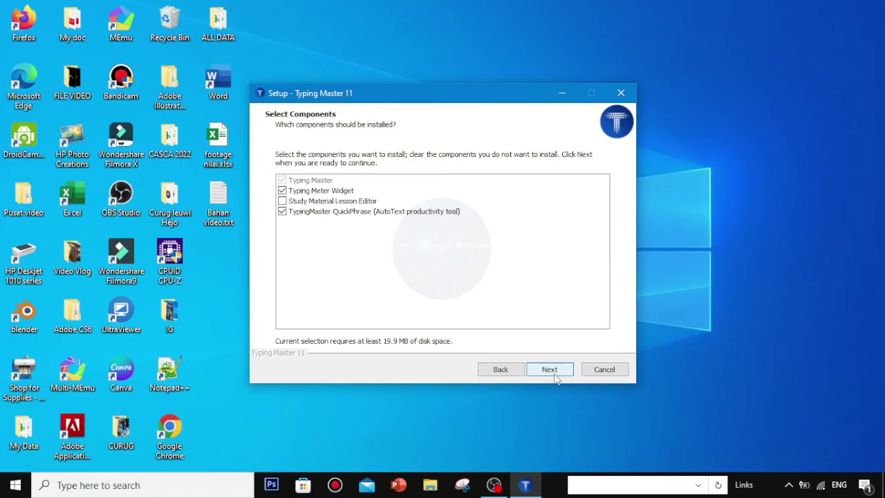
left_click(558, 372)
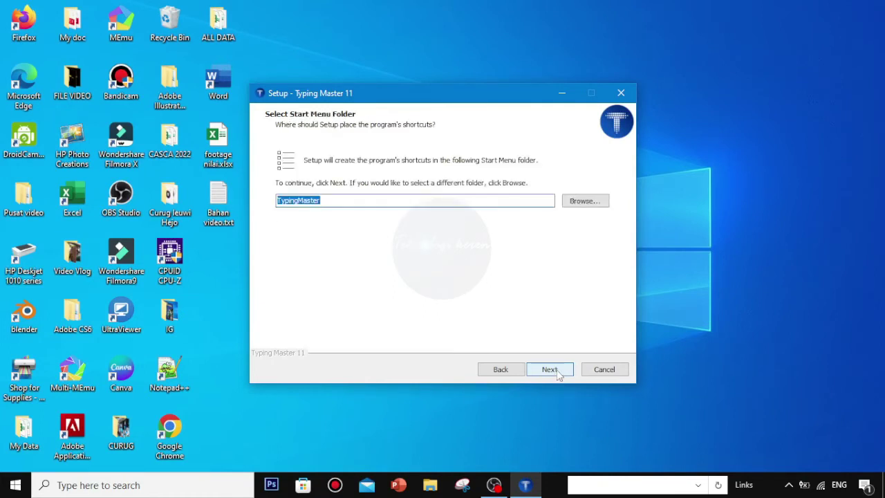
left_click(559, 373)
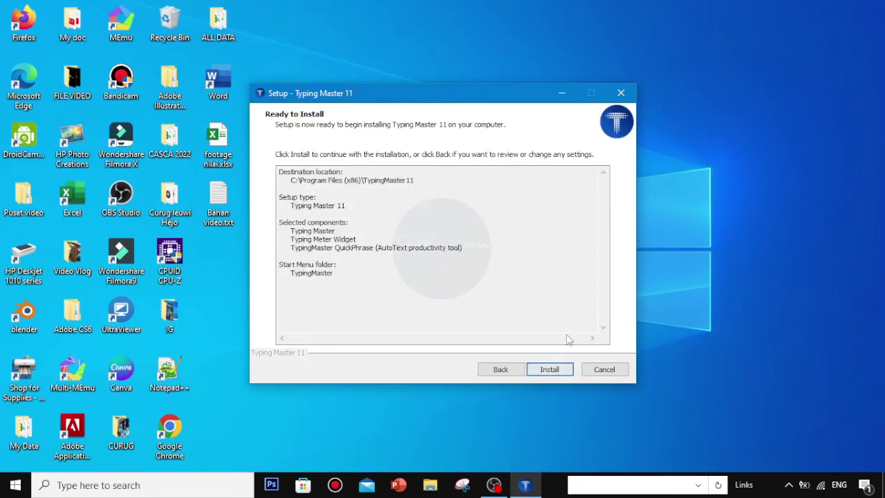
left_click(549, 370)
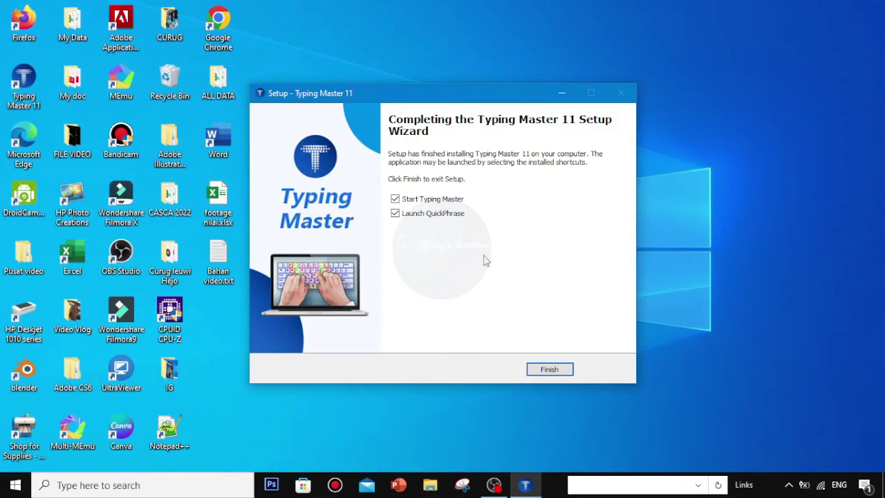
Step: Finish setup with Start Typing Master and Launch QuickPhrase enabled, and enter the new user's name on the welcome screen
left_click(542, 373)
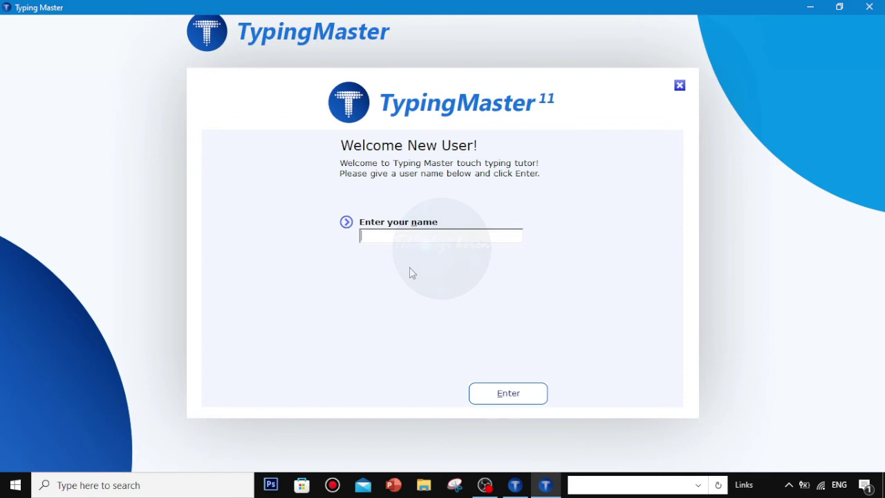
type("Abang Tekno")
left_click(520, 406)
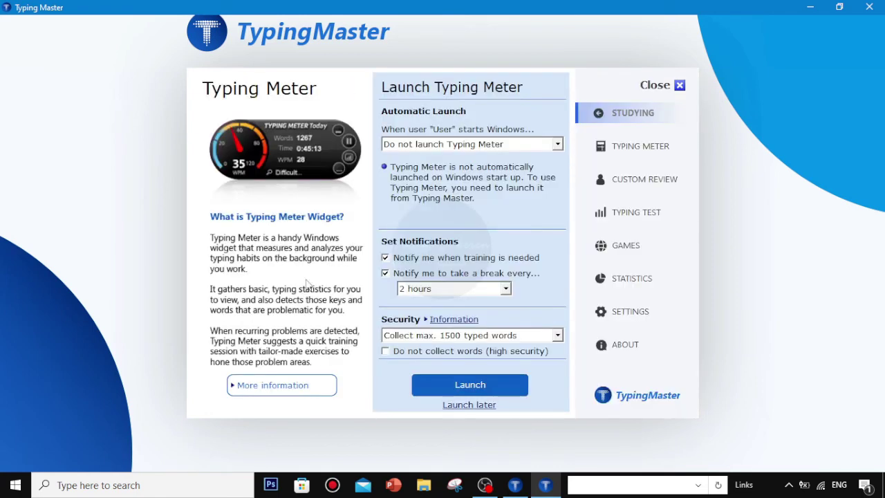